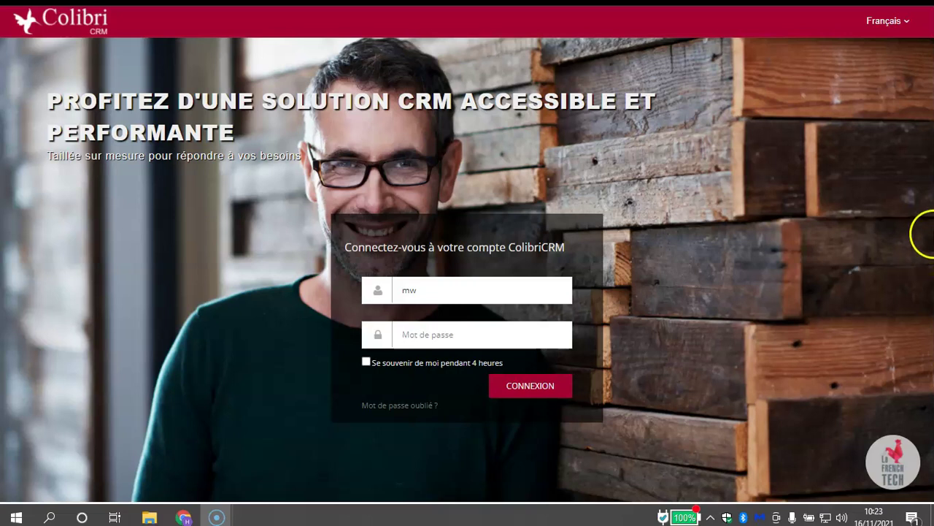
Enter the account password and log in to the CRM account
left_click(452, 343)
type("***********")
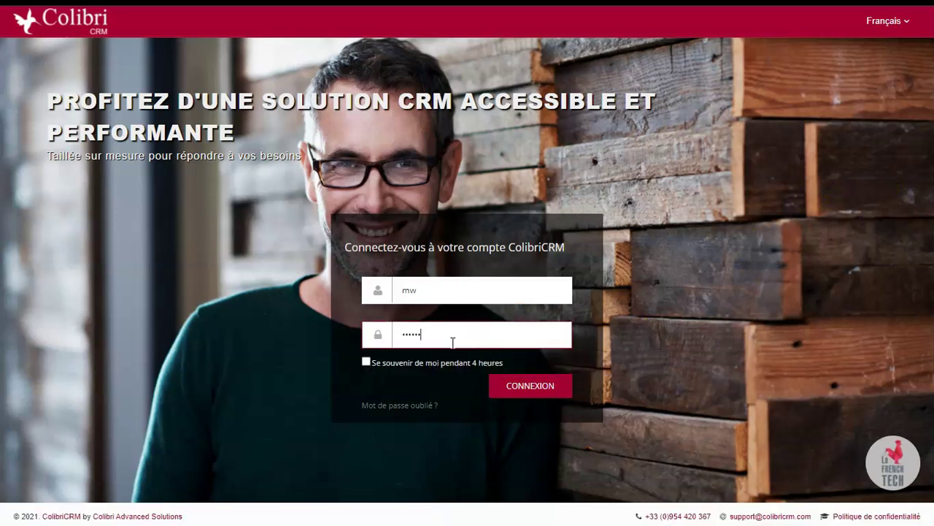
key("Return")
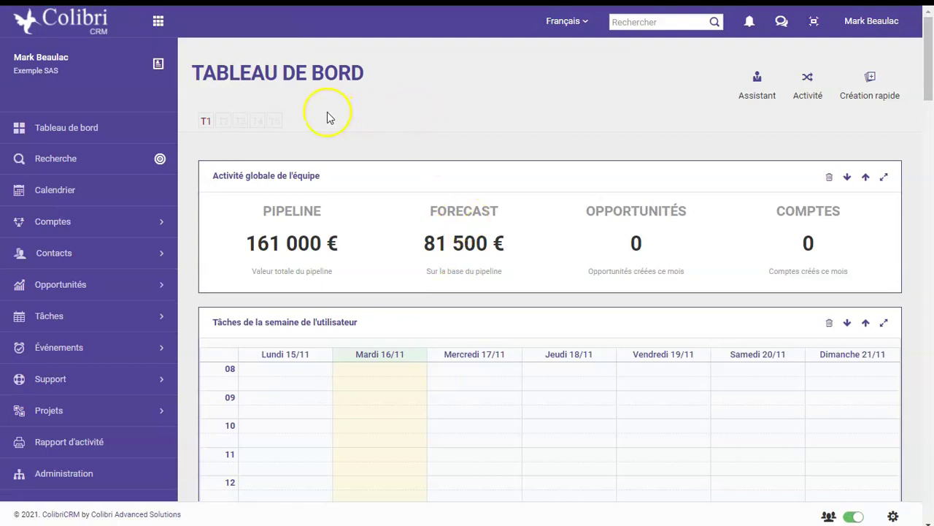
Switch between the dashboard views T2, T4 and T5, ending on dashboard T2
left_click(229, 124)
left_click(260, 125)
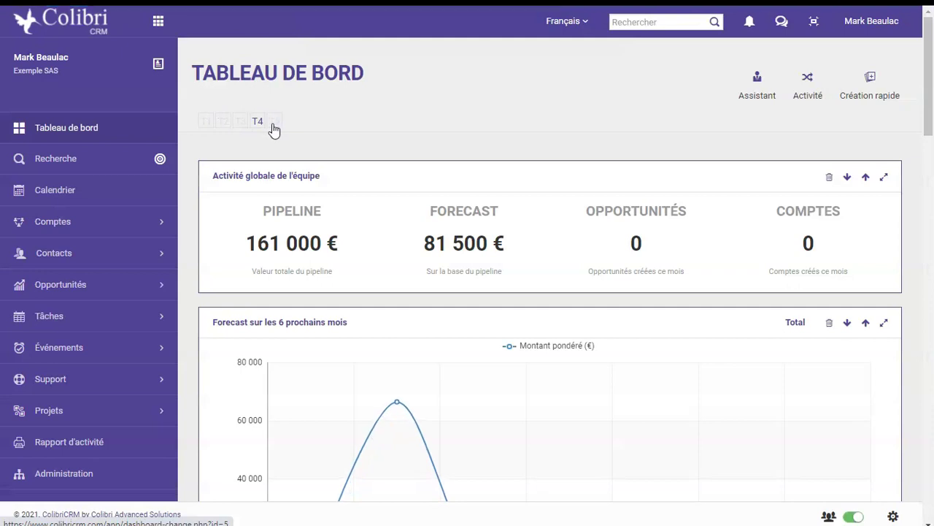
left_click(265, 129)
left_click(226, 128)
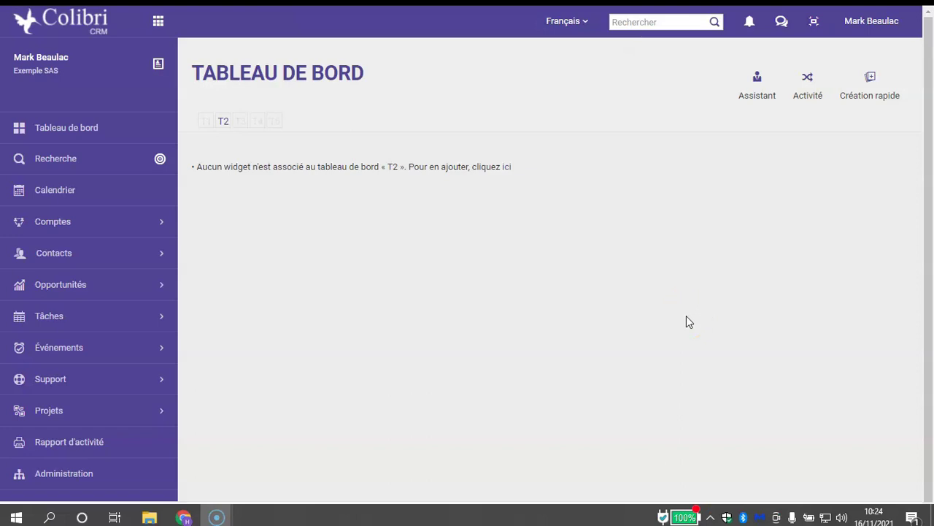
Open the Personnalisation & Widgets settings of the user profile
left_click(870, 28)
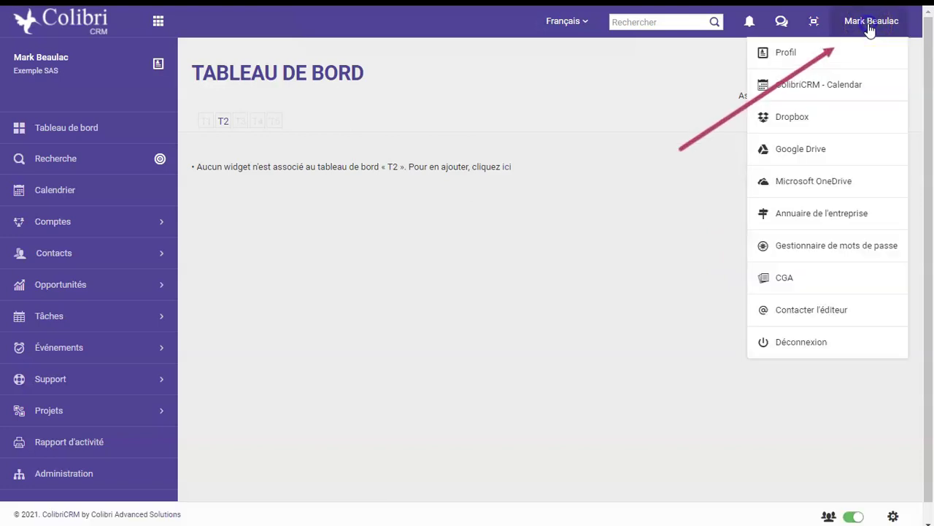
left_click(803, 54)
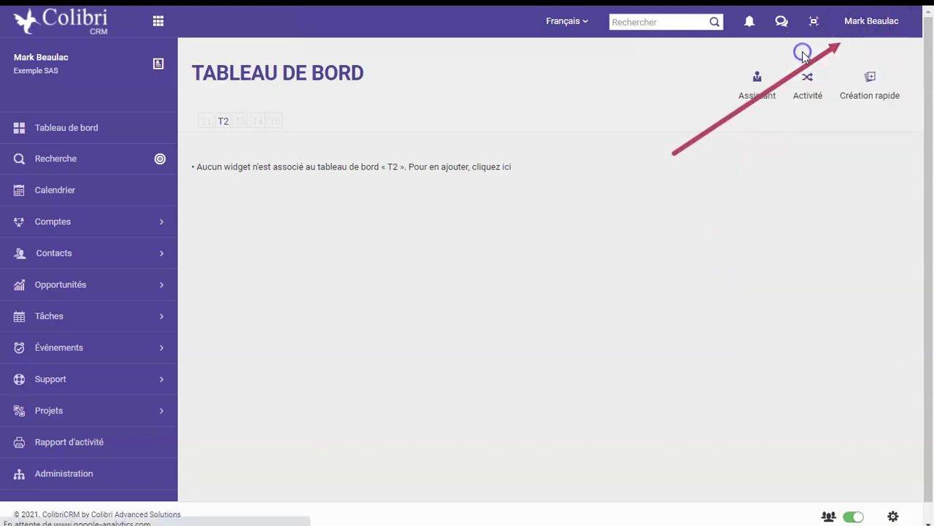
left_click(265, 308)
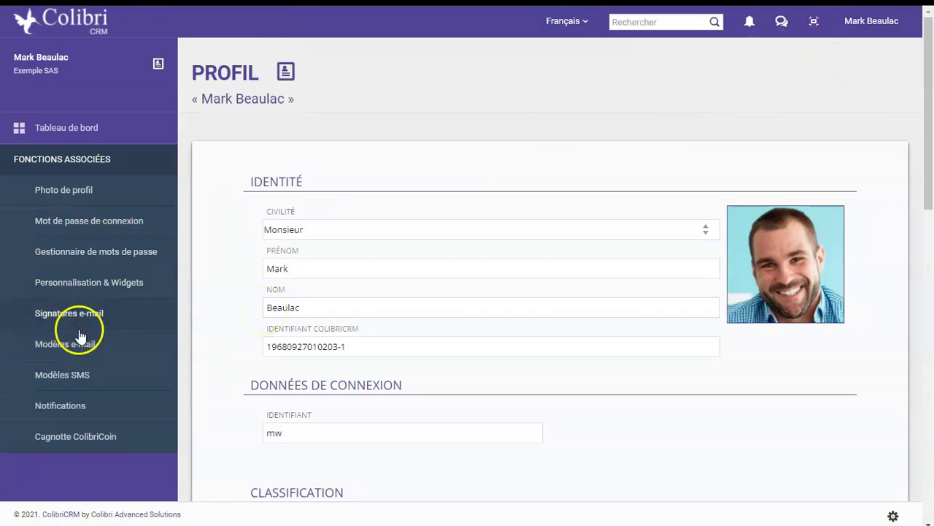
left_click(104, 290)
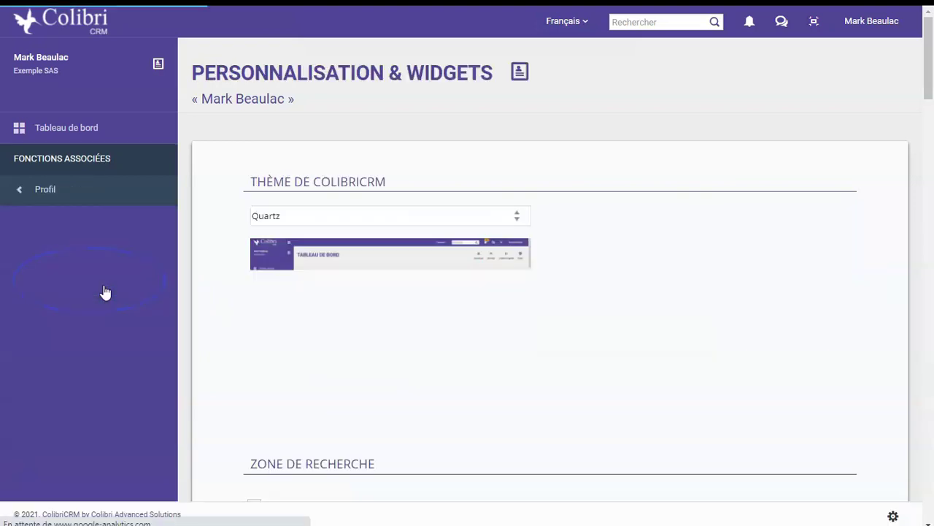
left_click(297, 326)
left_click(463, 338)
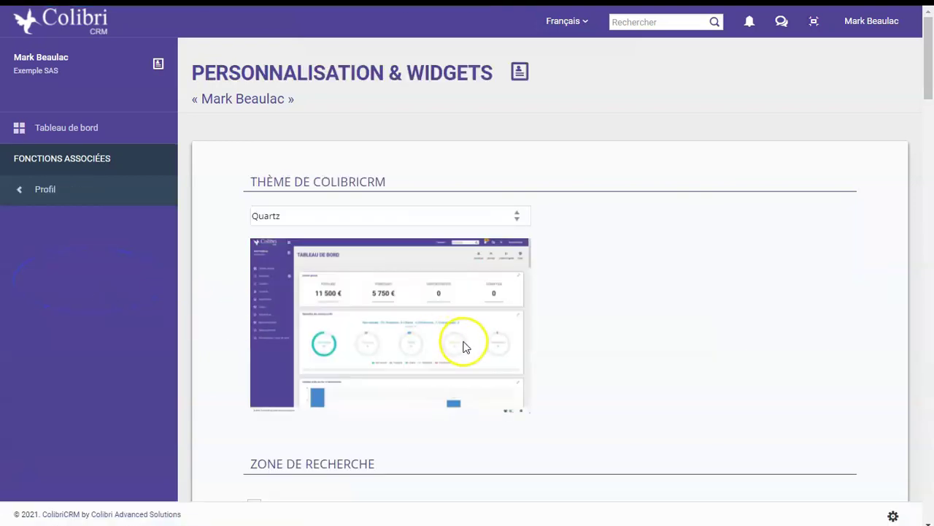
Enable the Pipeline & Forecast widget on dashboard #2 and assign it Position n°1
scroll(463, 344, "down", 6)
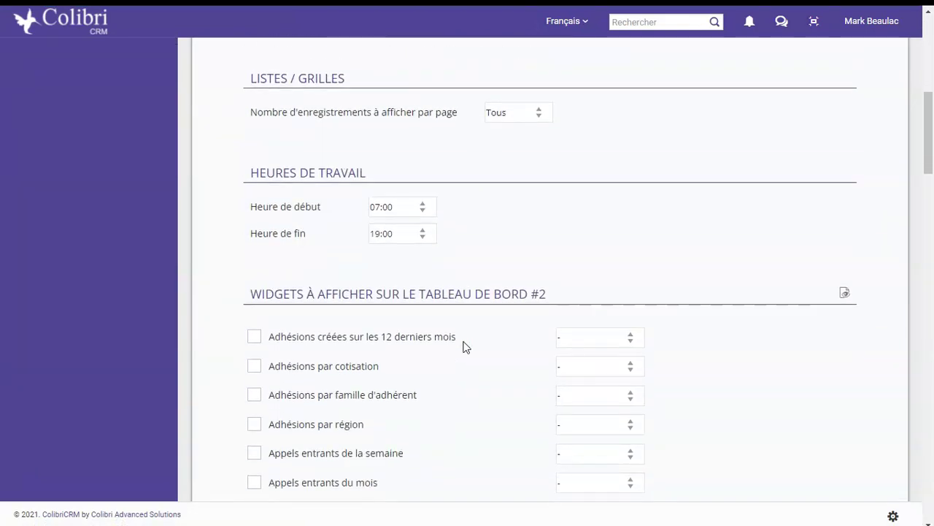
scroll(463, 346, "down", 1)
left_click(502, 329)
scroll(509, 326, "down", 1)
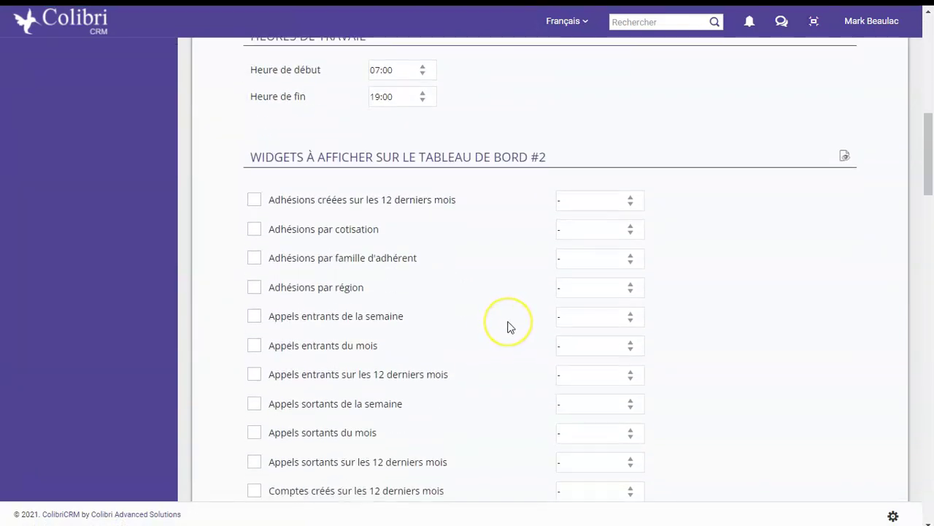
scroll(508, 326, "down", 1)
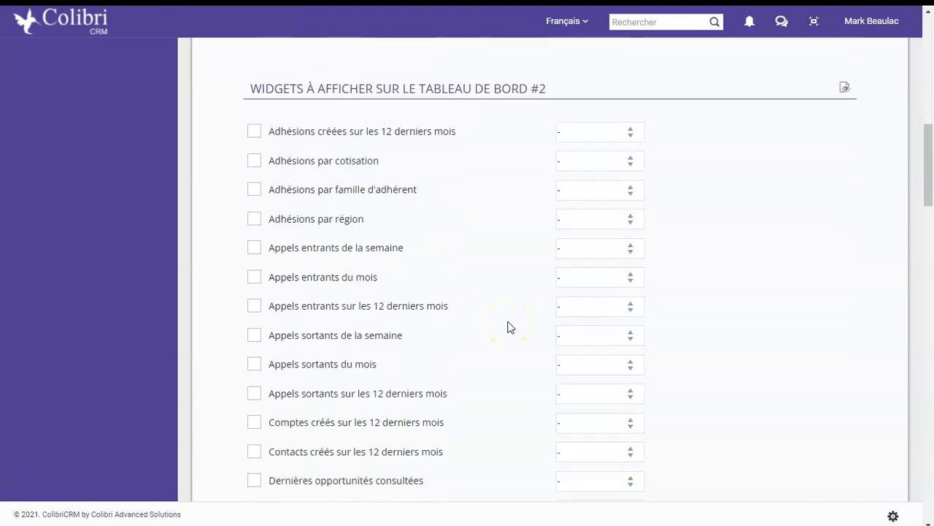
left_click(517, 316)
scroll(512, 316, "down", 15)
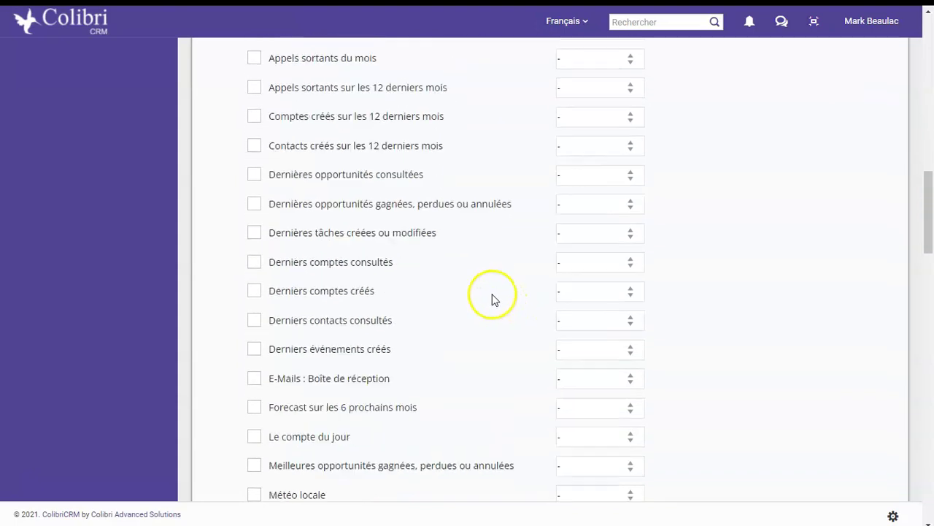
scroll(282, 204, "down", 7)
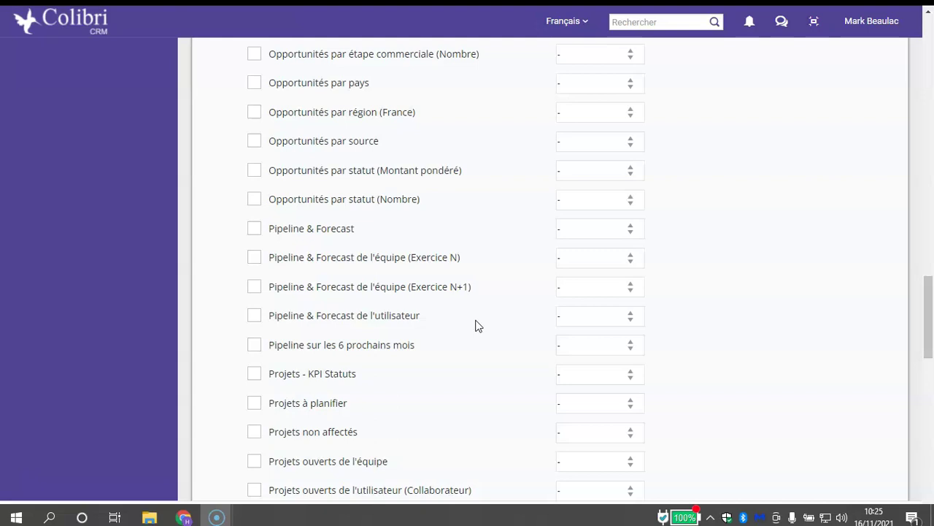
left_click(559, 315)
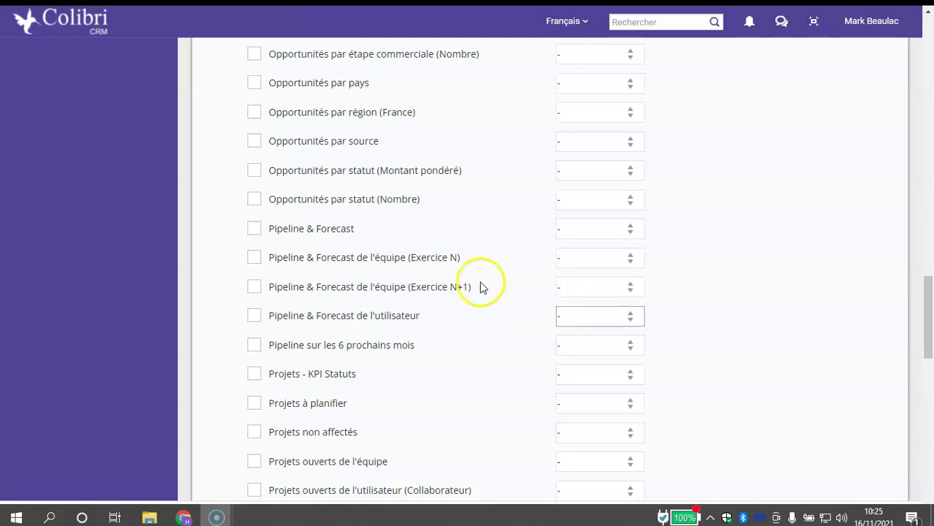
left_click(255, 230)
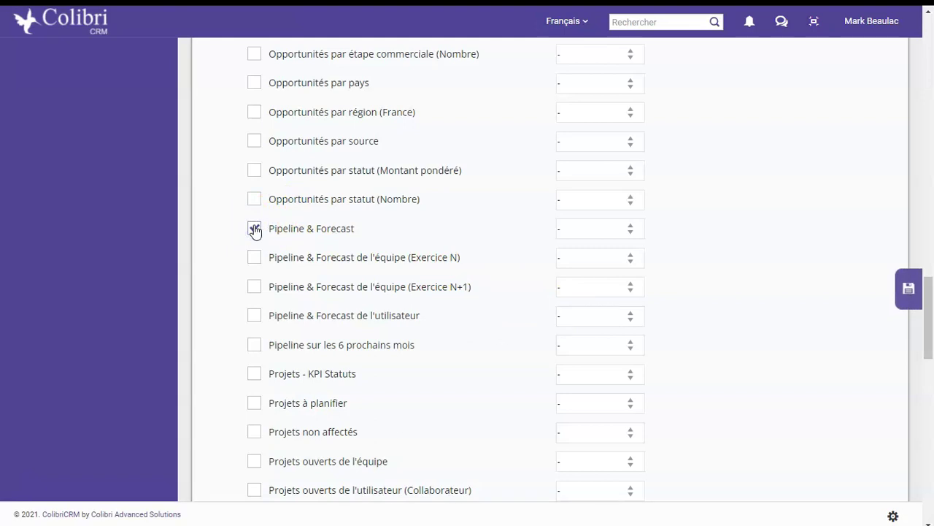
left_click(615, 230)
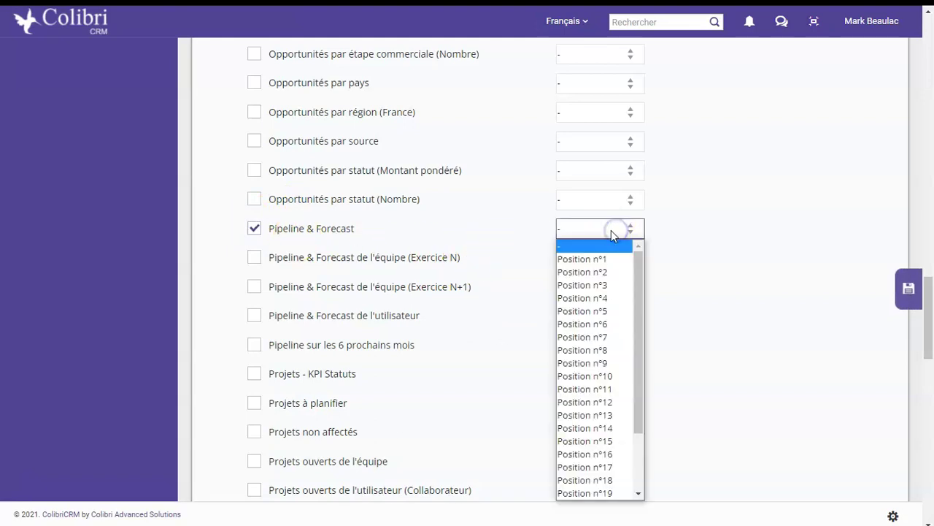
left_click(582, 259)
Enable the "Pipeline sur les 6 prochains mois" widget and assign it Position n°2
scroll(447, 297, "down", 2)
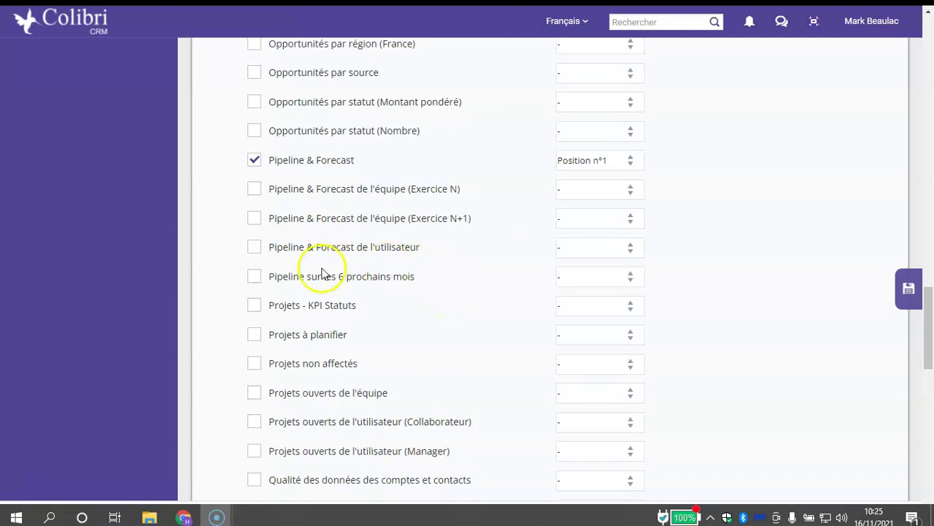
left_click(252, 277)
left_click(576, 274)
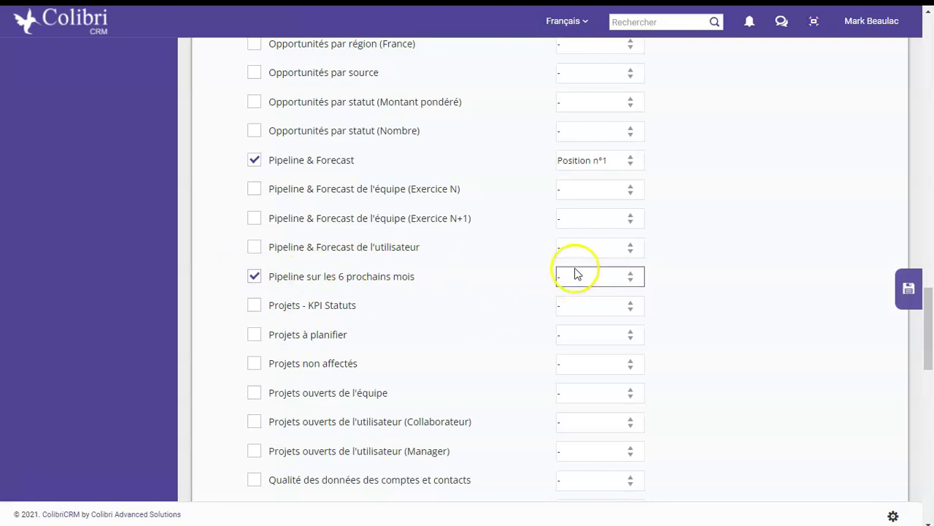
left_click(584, 36)
Enable the "Opportunités avec échéance passée" widget and assign it Position n°3
scroll(108, 424, "up", 2)
left_click(508, 284)
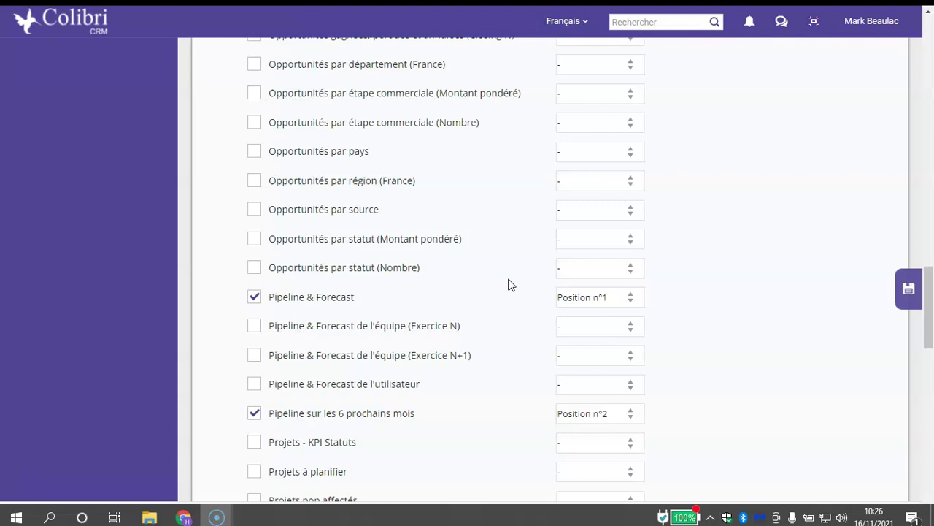
scroll(496, 267, "up", 3)
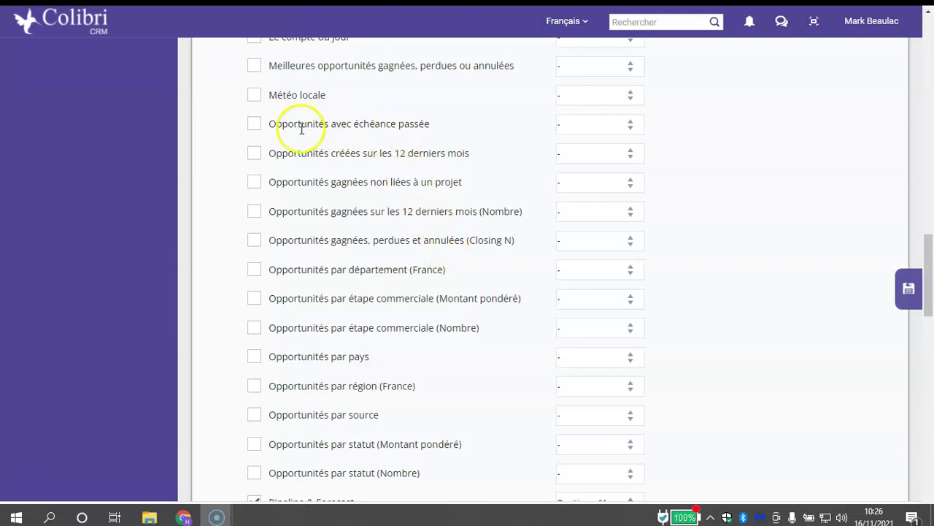
left_click(254, 124)
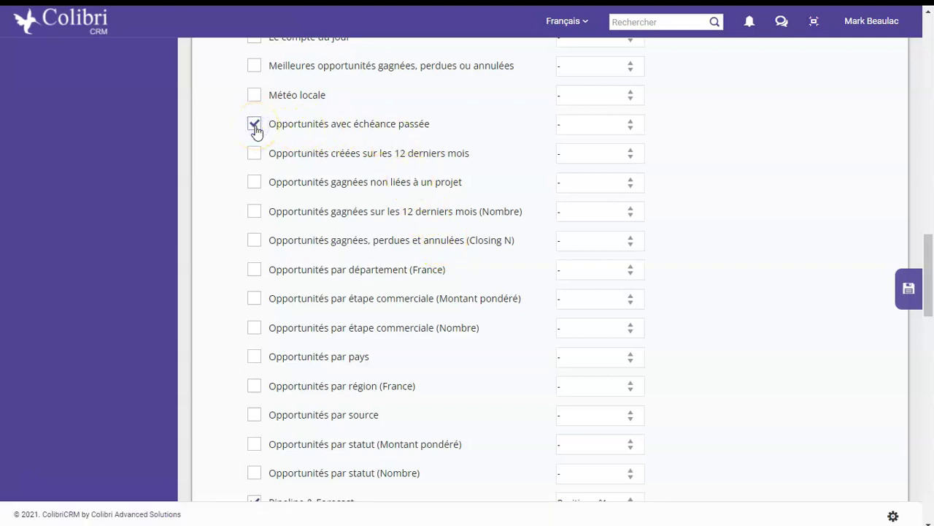
left_click(621, 124)
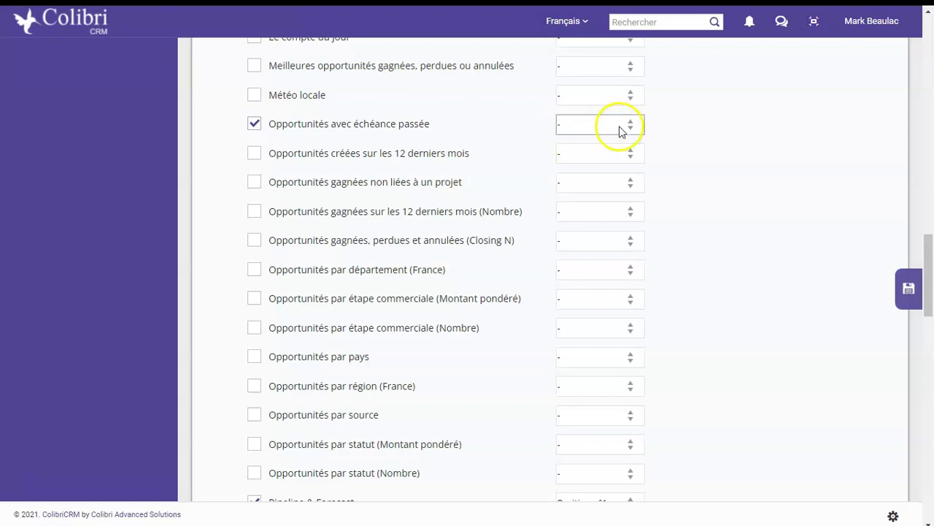
left_click(612, 181)
Enable the "Opportunités par statut (Montant pondéré)" widget and assign it Position n°4
scroll(340, 382, "down", 2)
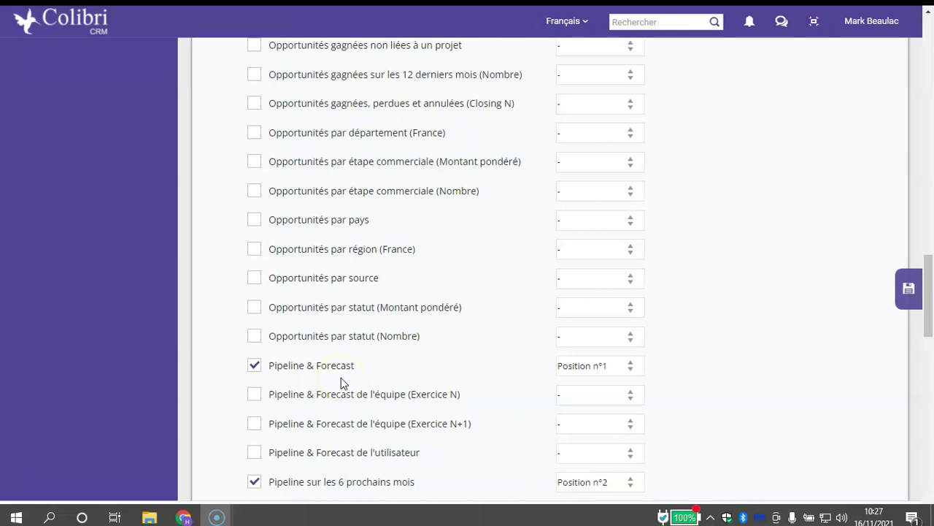
left_click(251, 312)
left_click(584, 308)
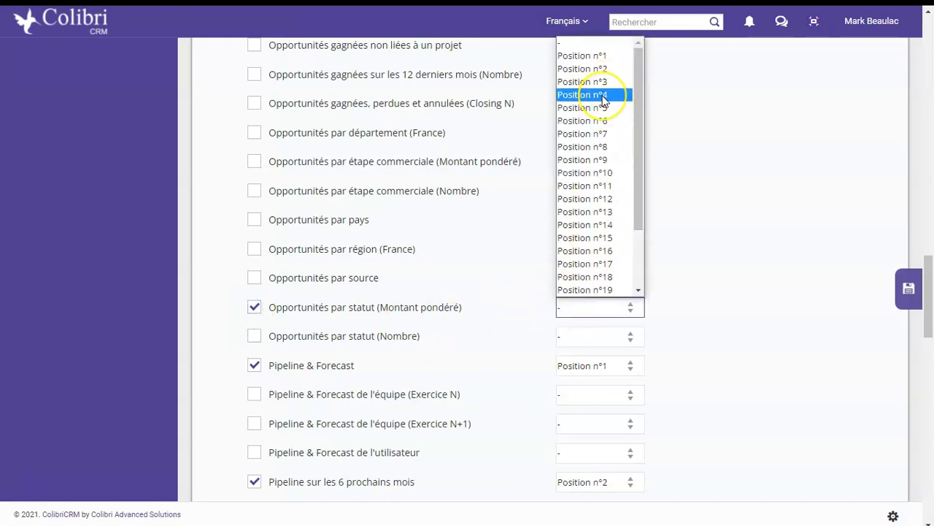
left_click(602, 97)
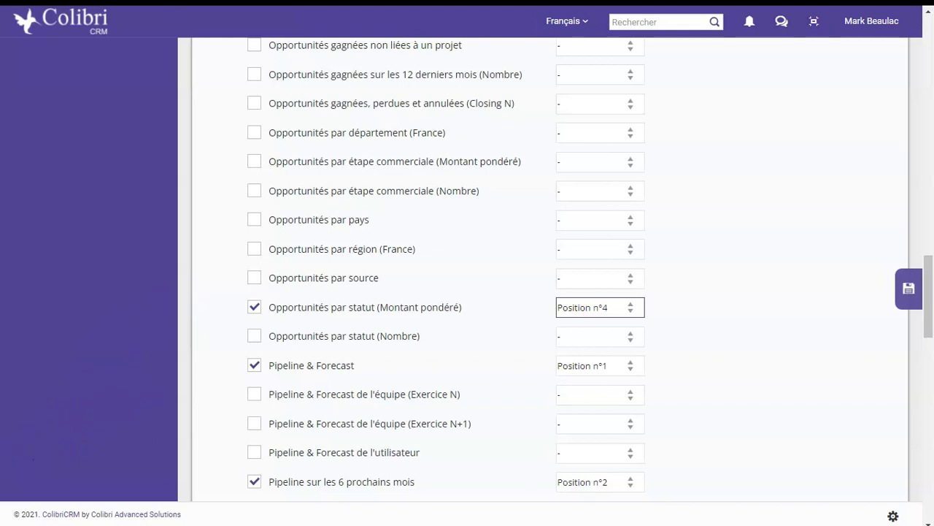
Enable the "Opportunités créées sur les 12 derniers mois" widget and assign it Position n°5
scroll(319, 329, "up", 1)
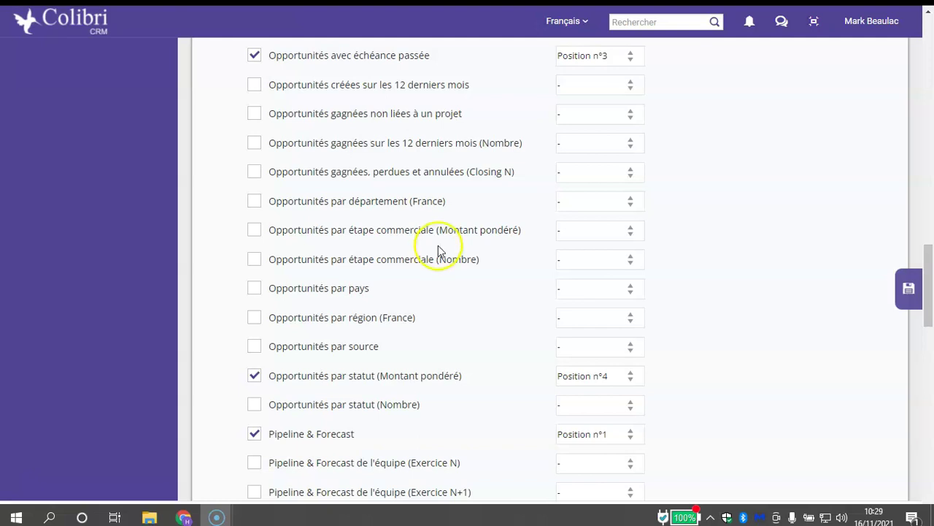
scroll(430, 248, "up", 3)
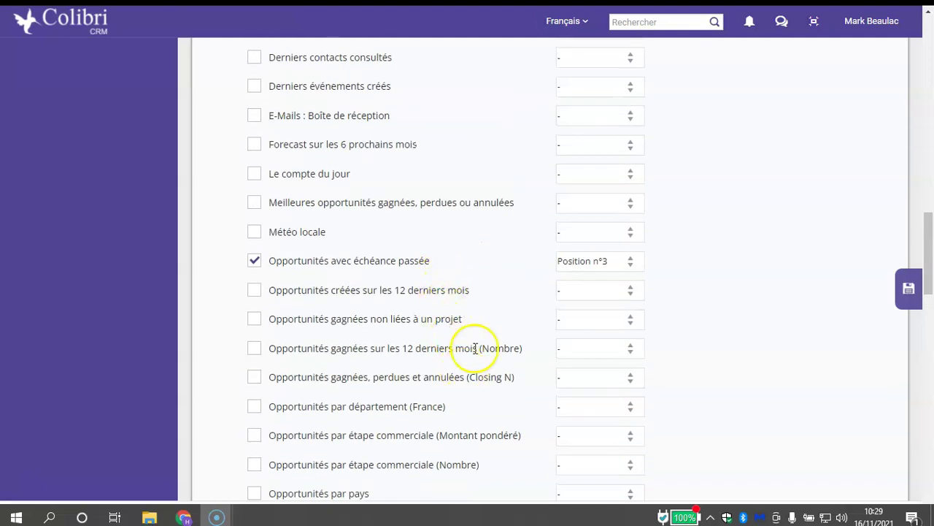
scroll(620, 314, "up", 1)
left_click(635, 363)
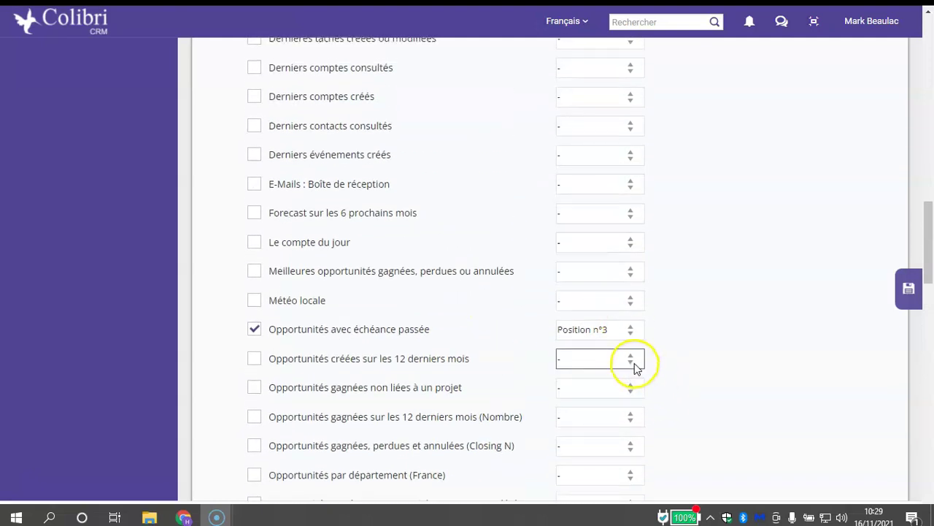
left_click(634, 362)
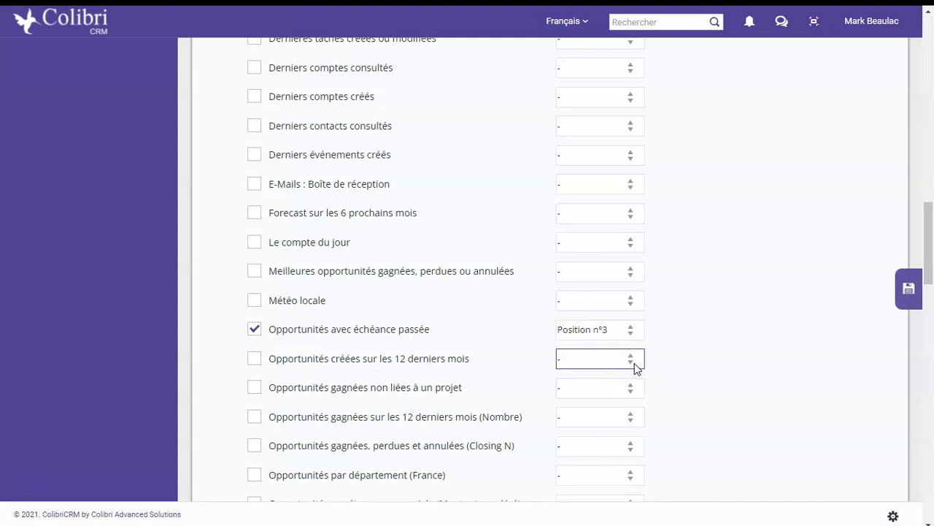
left_click(634, 360)
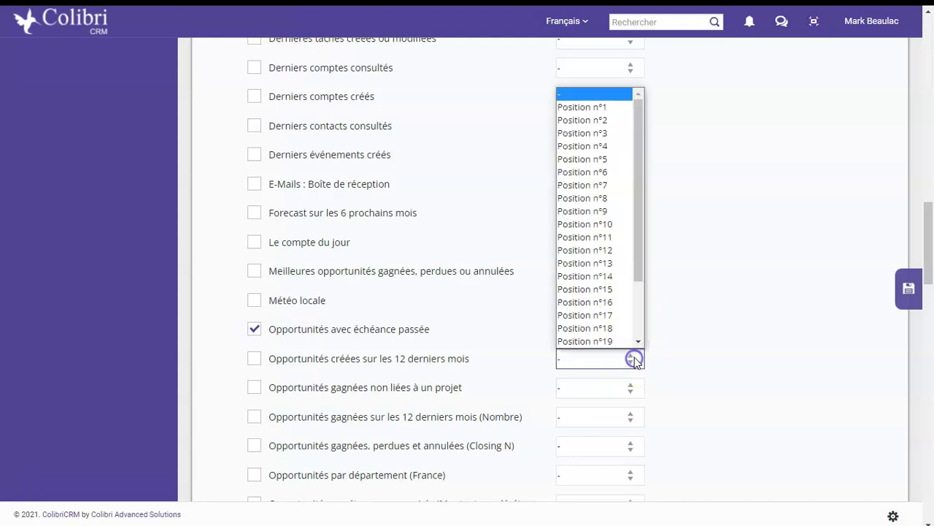
left_click(606, 158)
Assign Position n°6 to the "Opportunités gagnées sur les 12 derniers mois (Nombre)" widget
scroll(397, 348, "down", 1)
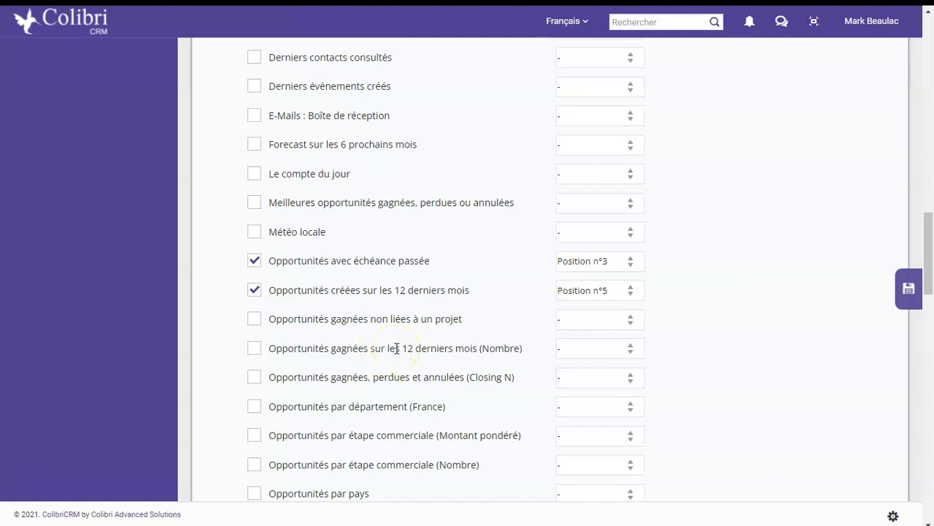
scroll(413, 361, "down", 1)
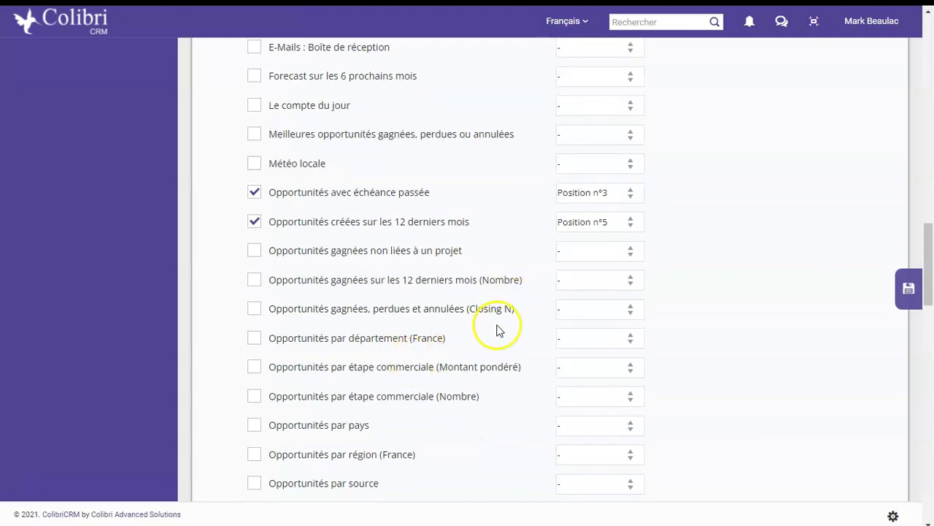
scroll(497, 327, "down", 1)
left_click(604, 211)
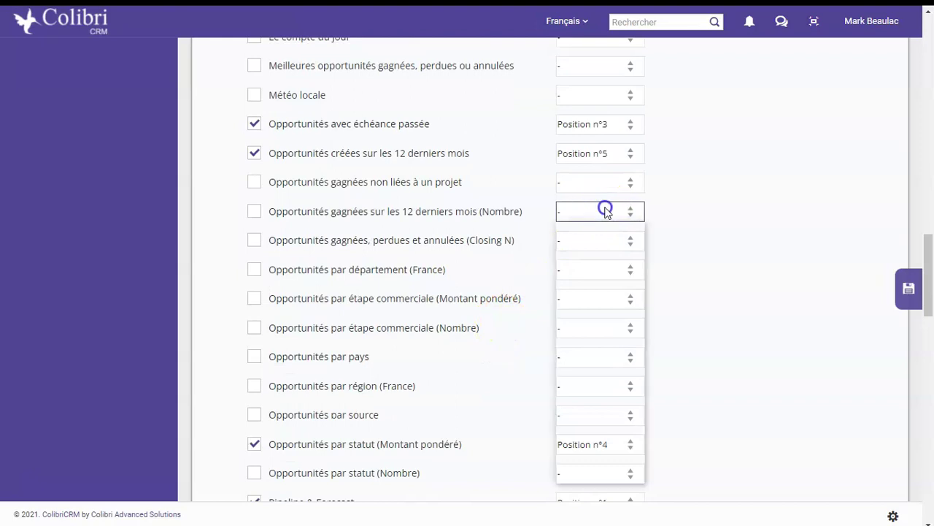
left_click(605, 307)
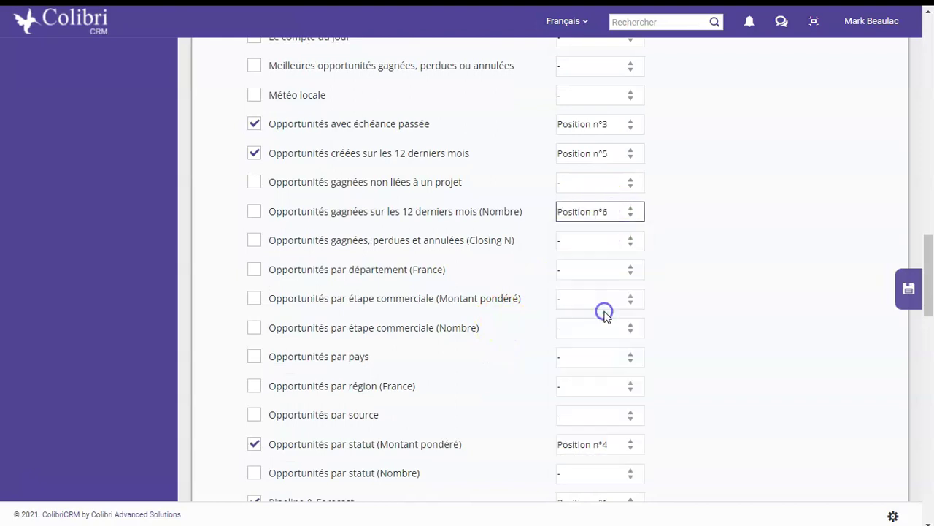
Enable the "Meilleures opportunités gagnées, perdues ou annulées" widget and assign it Position n°7
scroll(459, 272, "up", 2)
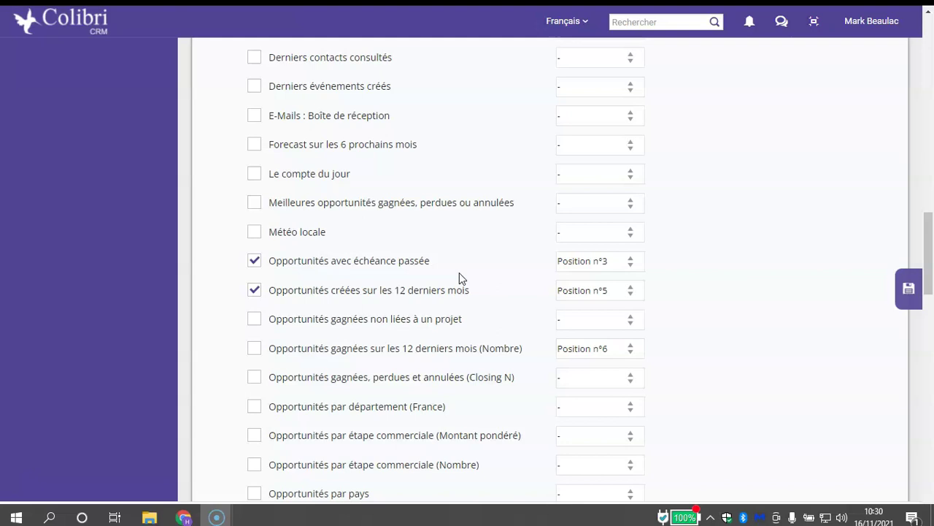
scroll(459, 278, "up", 1)
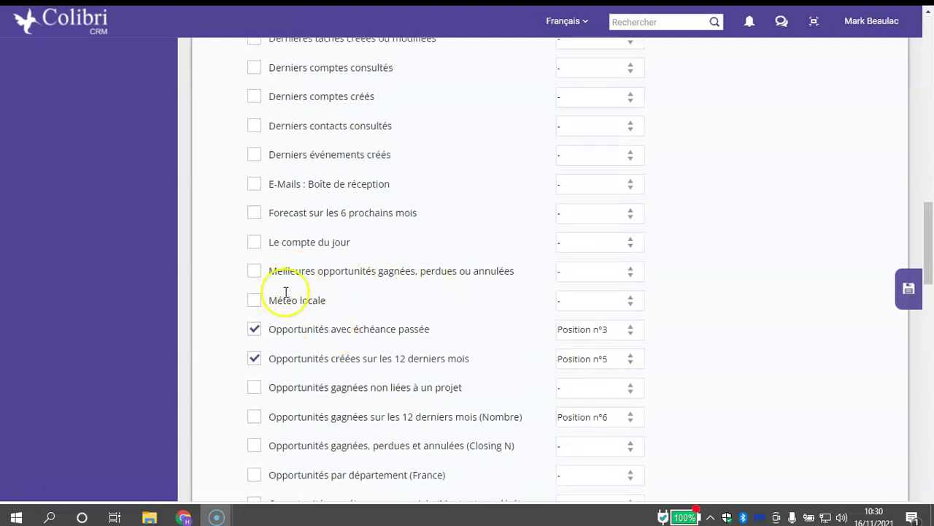
left_click(255, 270)
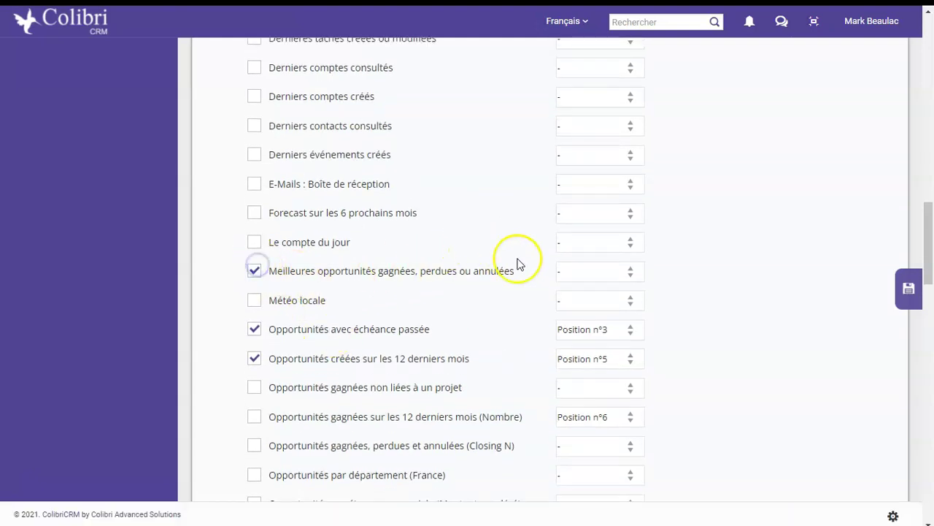
left_click(560, 274)
left_click(606, 98)
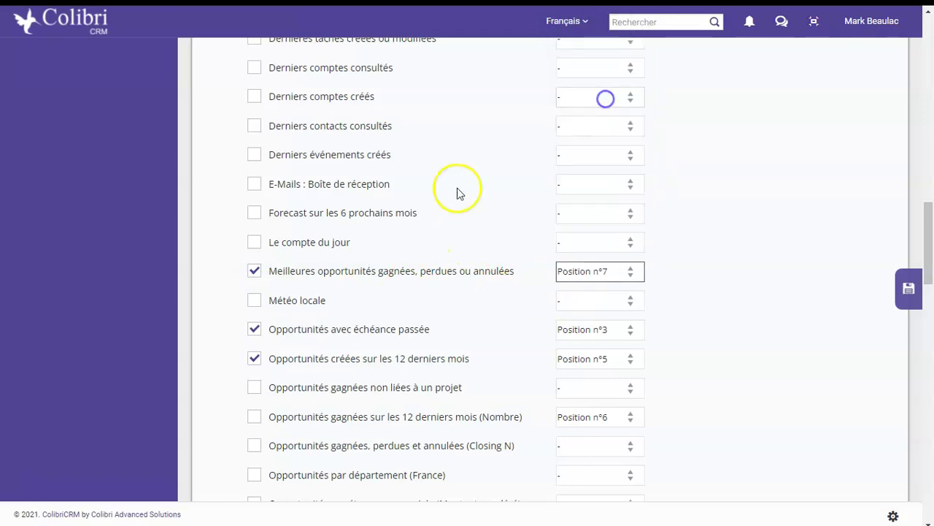
Enable the "Qualité des données des opportunités" widget and assign it Position n°8
scroll(357, 343, "down", 5)
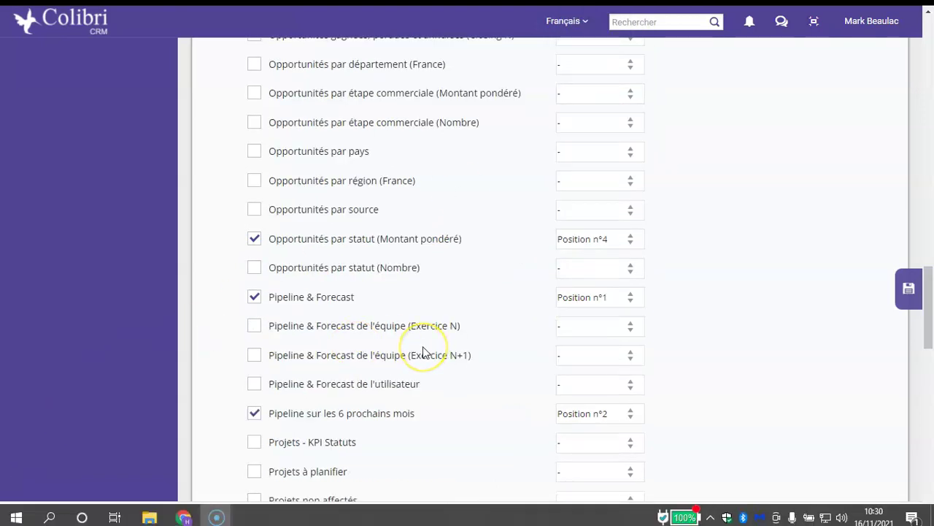
scroll(423, 352, "down", 5)
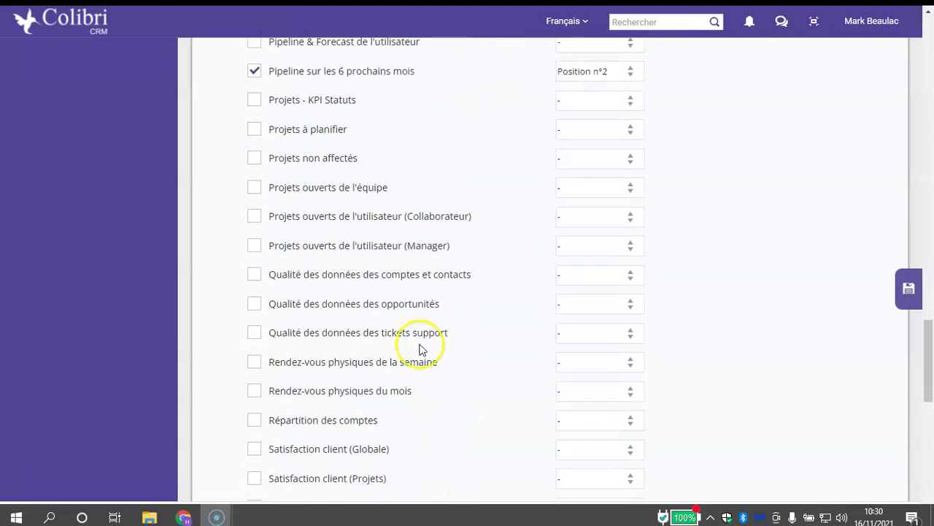
left_click(255, 305)
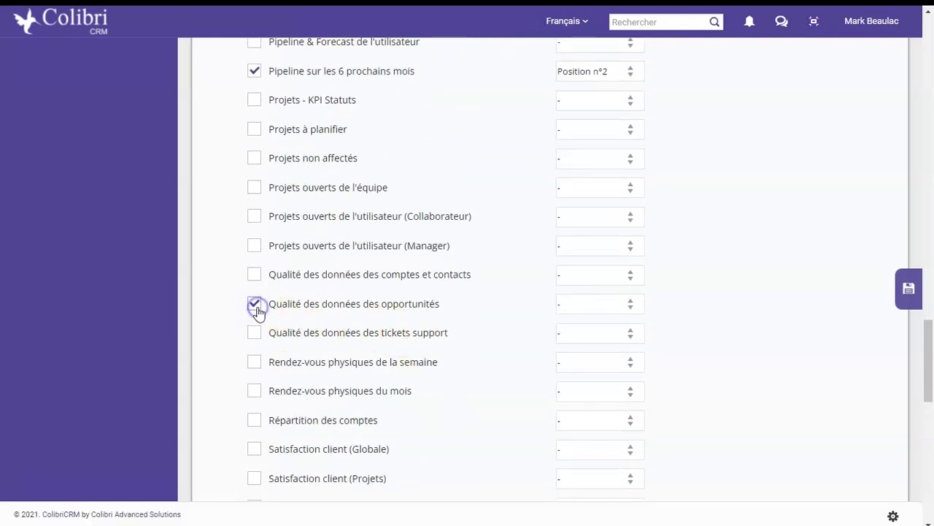
scroll(617, 131, "down", 1)
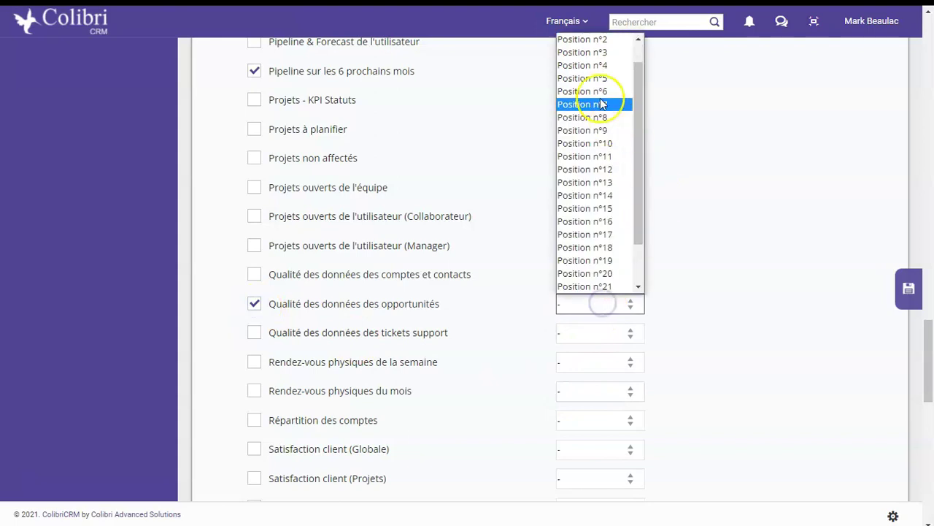
left_click(604, 116)
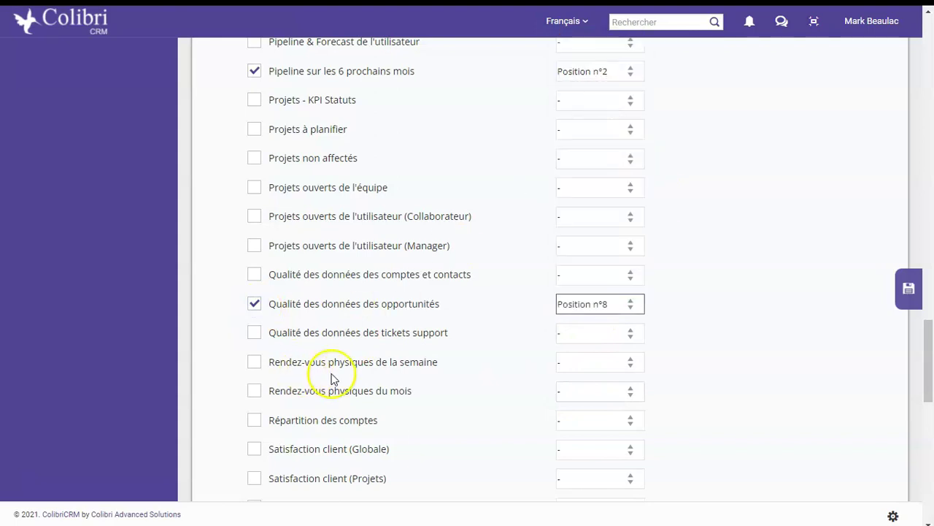
Save the updated widget settings and return to the dashboard
scroll(387, 376, "down", 10)
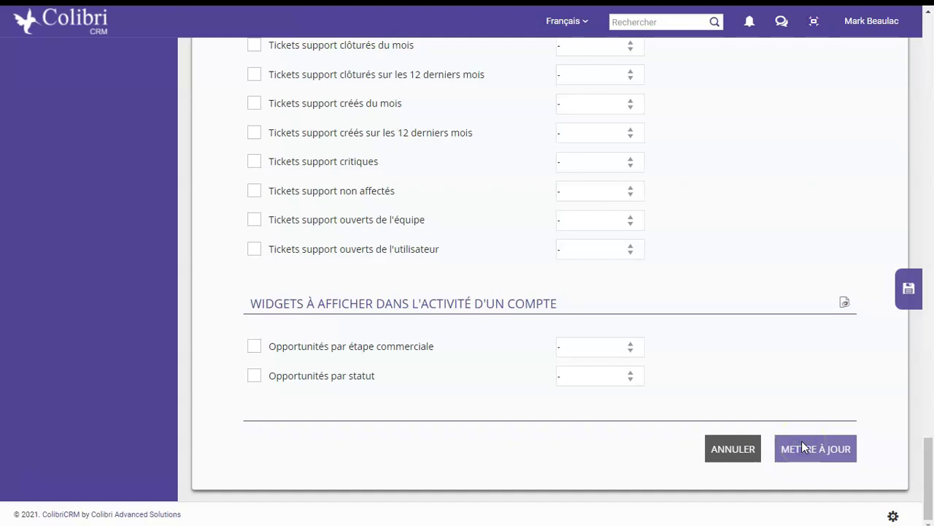
left_click(801, 446)
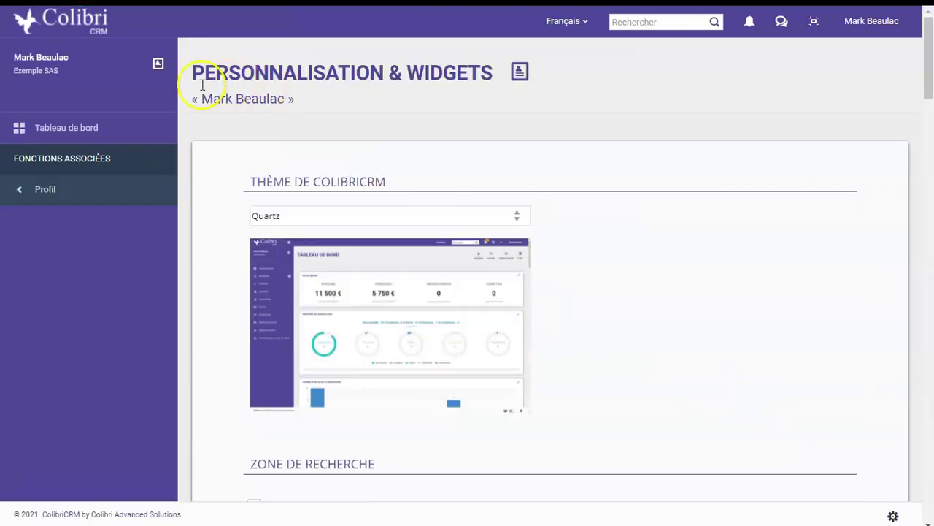
left_click(116, 124)
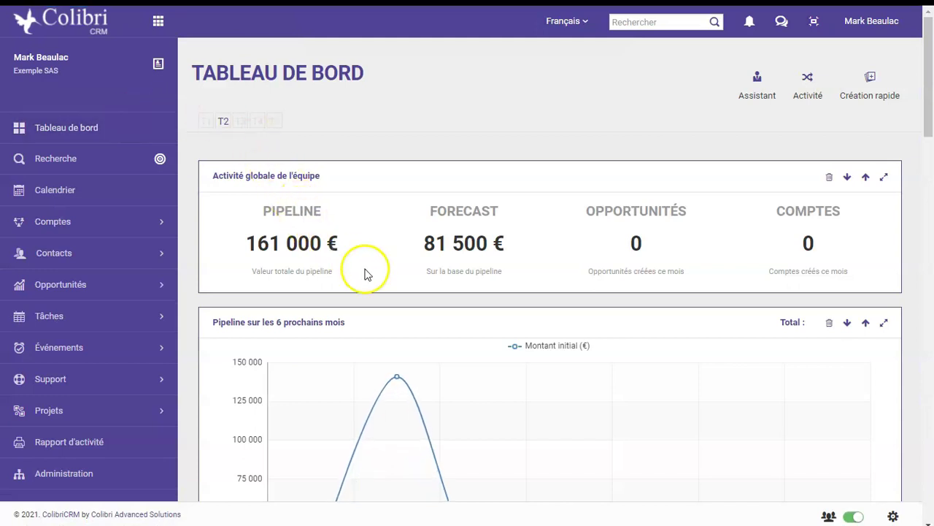
Review the widgets on dashboard T2 and their order, from the team activity summary down to the opportunity data quality tables
scroll(427, 285, "down", 7)
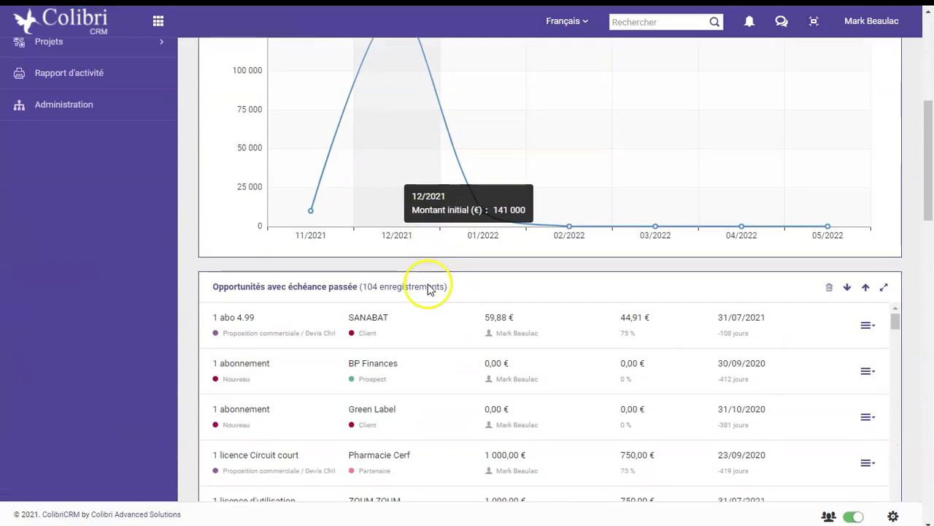
scroll(358, 232, "down", 4)
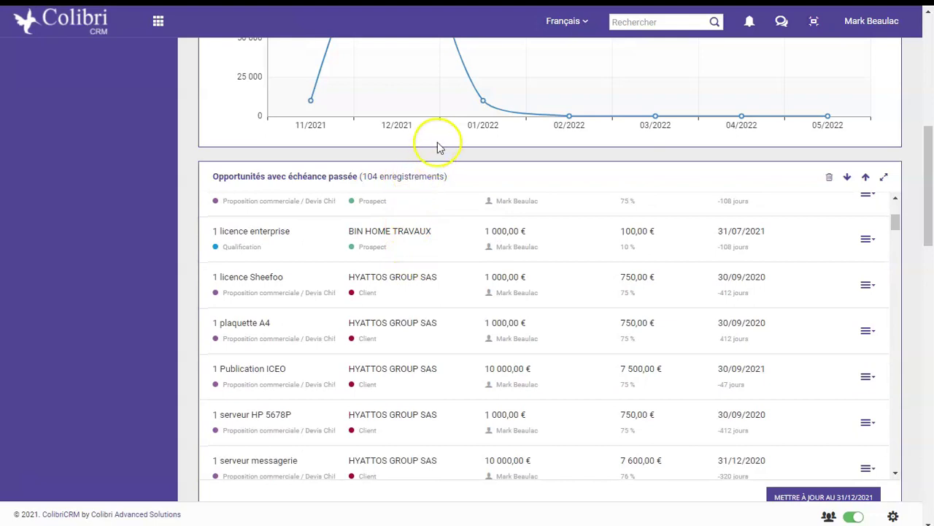
scroll(452, 182, "down", 5)
scroll(444, 423, "down", 4)
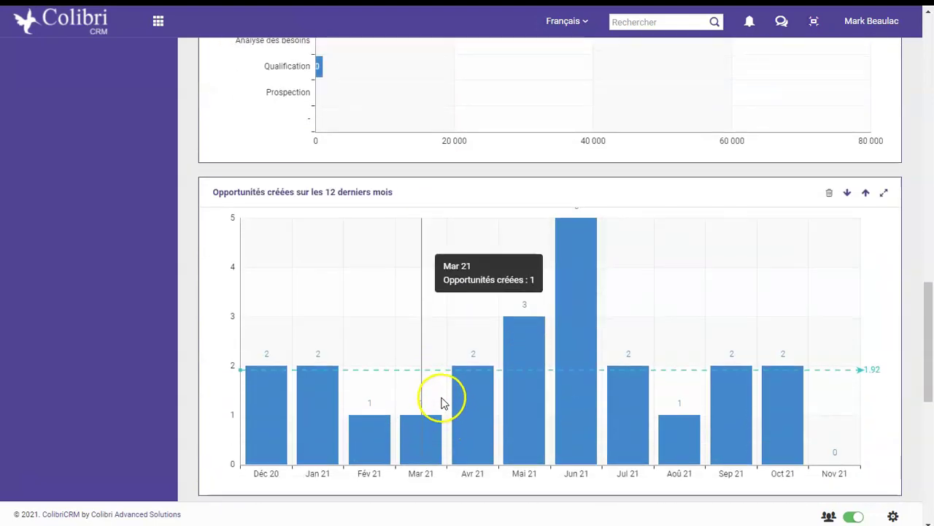
scroll(434, 405, "down", 7)
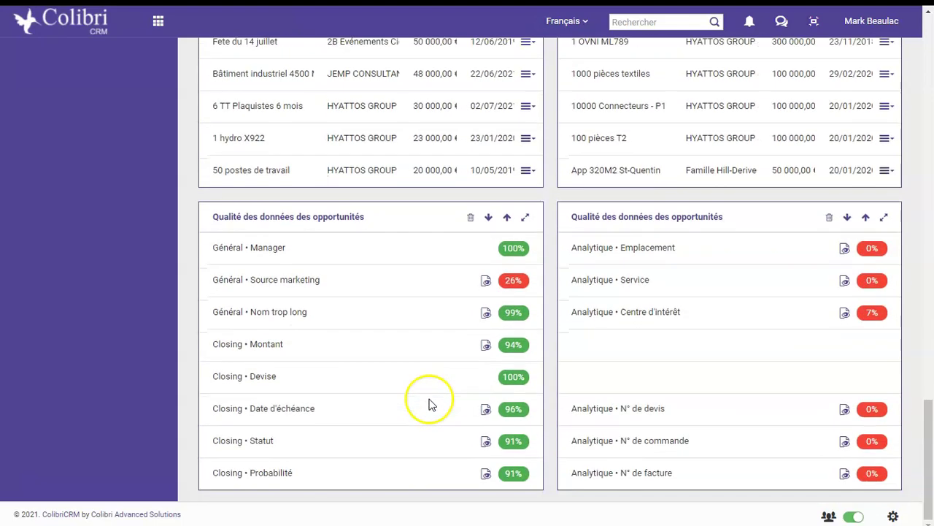